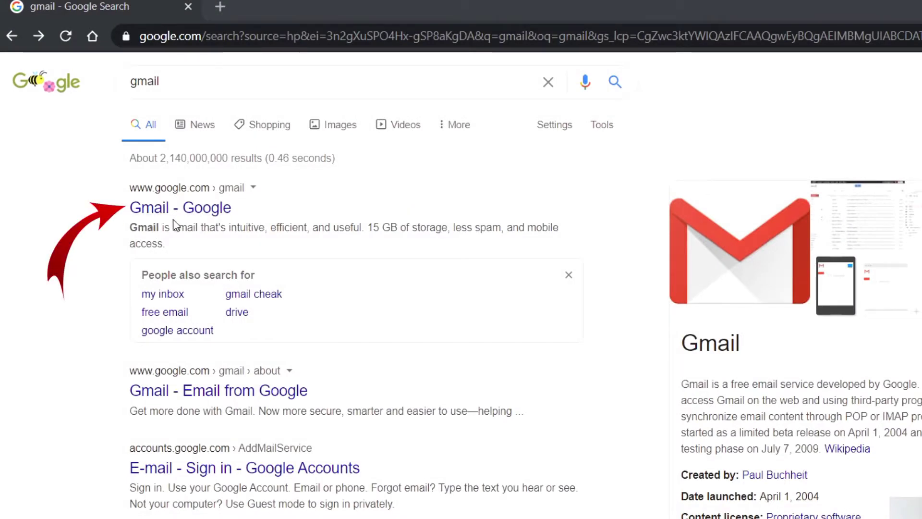
Open the 'Gmail - Google' search result and scroll through the Gmail features page.
{"action": "left_click", "coordinate": [217, 210]}
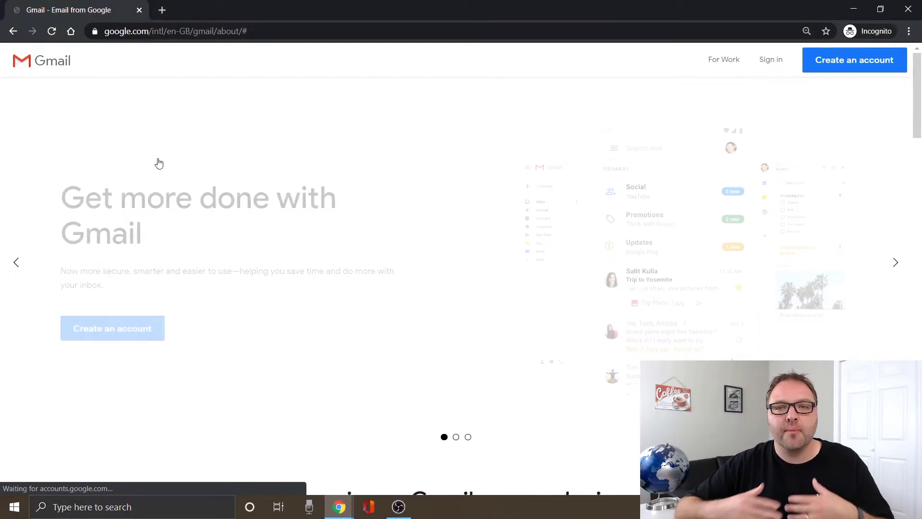
{"action": "scroll", "coordinate": [386, 155], "scroll_direction": "down", "scroll_amount": 10}
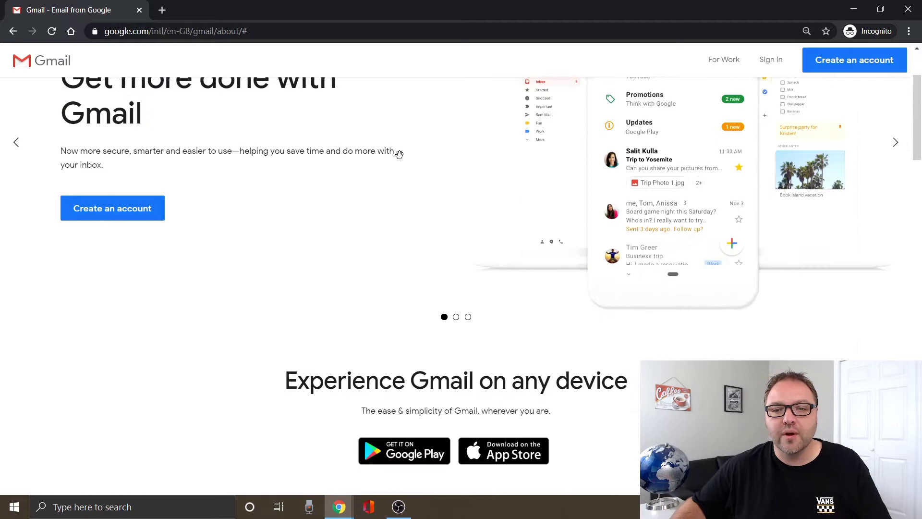
{"action": "scroll", "coordinate": [402, 154], "scroll_direction": "down", "scroll_amount": 5}
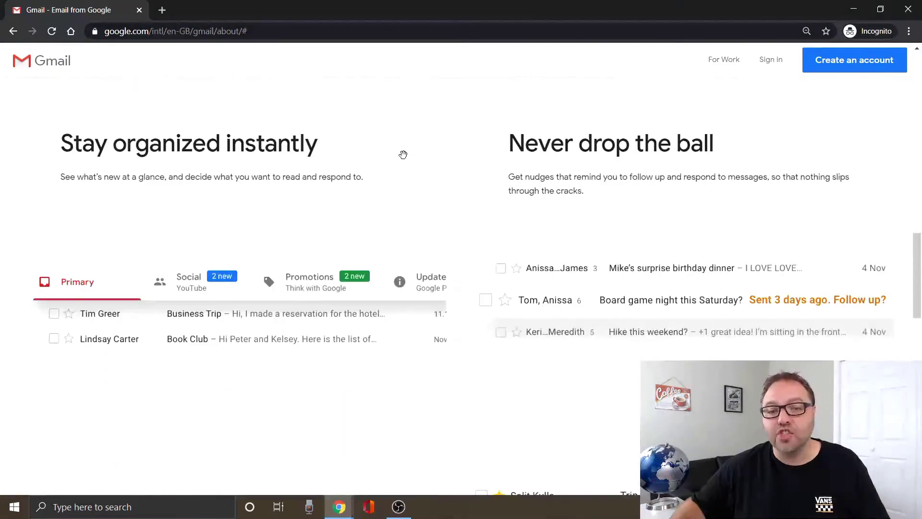
{"action": "scroll", "coordinate": [403, 154], "scroll_direction": "up", "scroll_amount": 8}
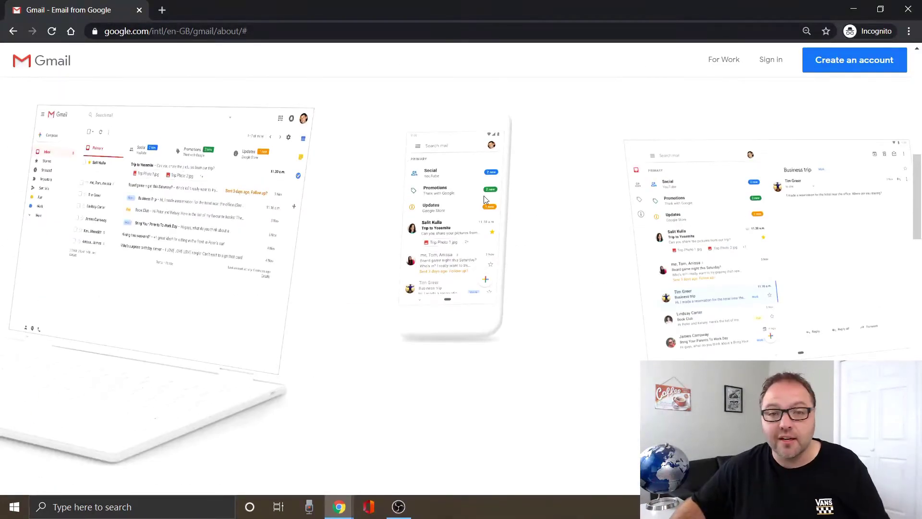
{"action": "scroll", "coordinate": [547, 229], "scroll_direction": "up", "scroll_amount": 3}
{"action": "scroll", "coordinate": [648, 231], "scroll_direction": "up", "scroll_amount": 6}
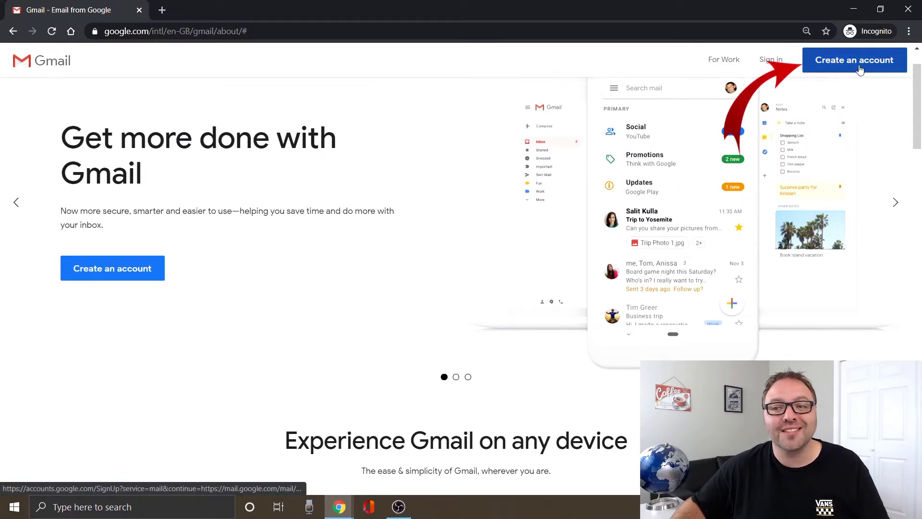
Start a new Google account, entering first and last name and replacing the suggested username with a custom one.
{"action": "left_click", "coordinate": [891, 68]}
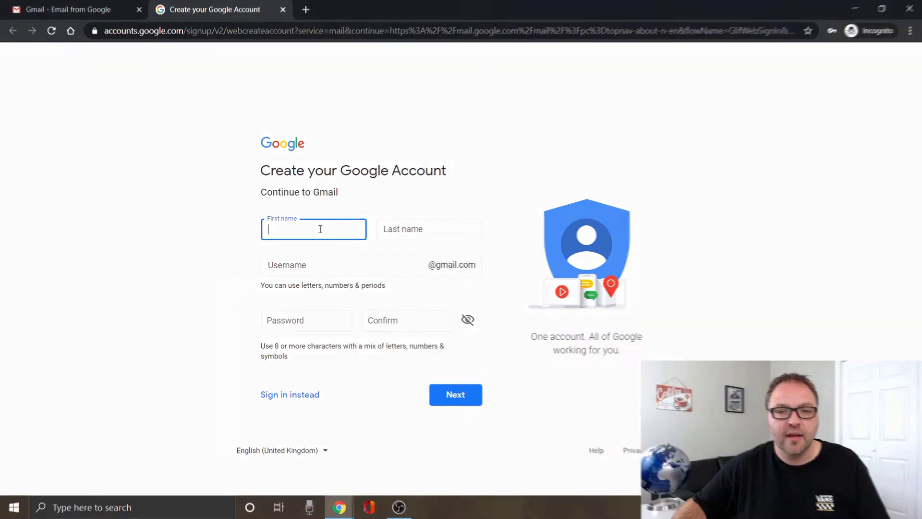
{"action": "type", "text": "John"}
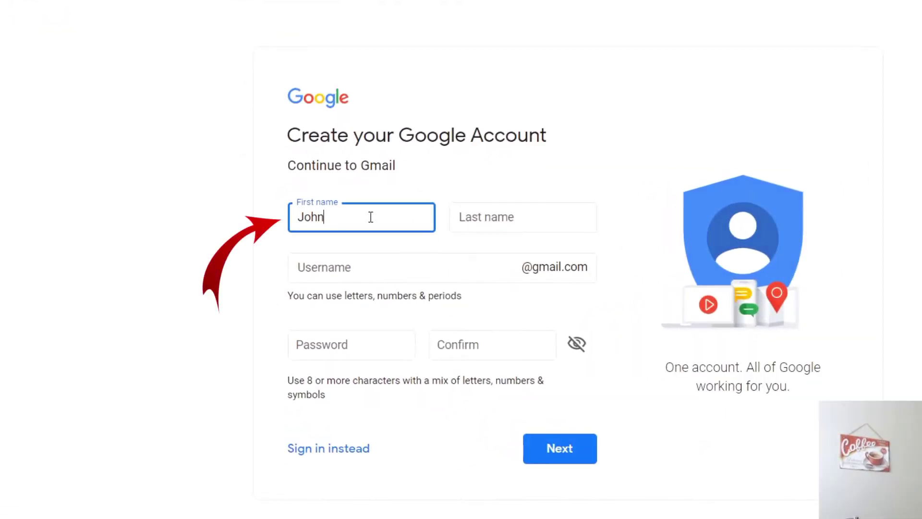
{"action": "key", "text": "Tab"}
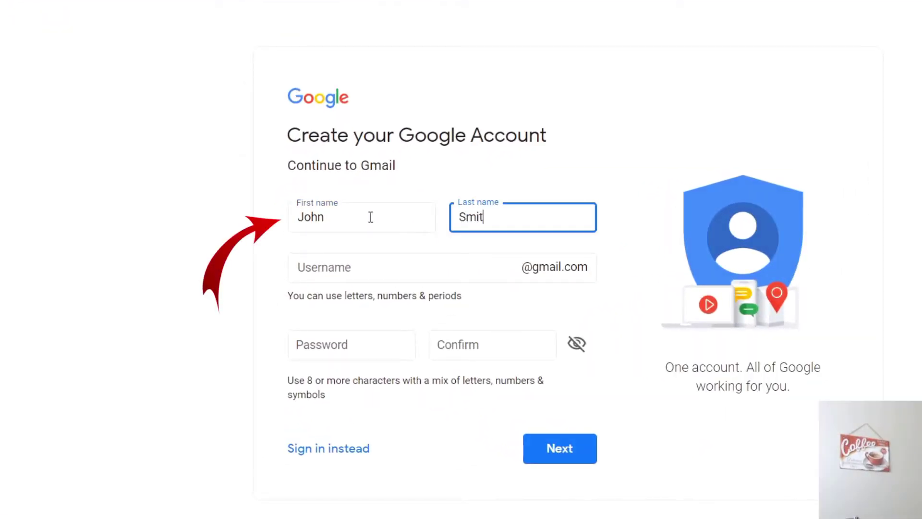
{"action": "type", "text": "Smith"}
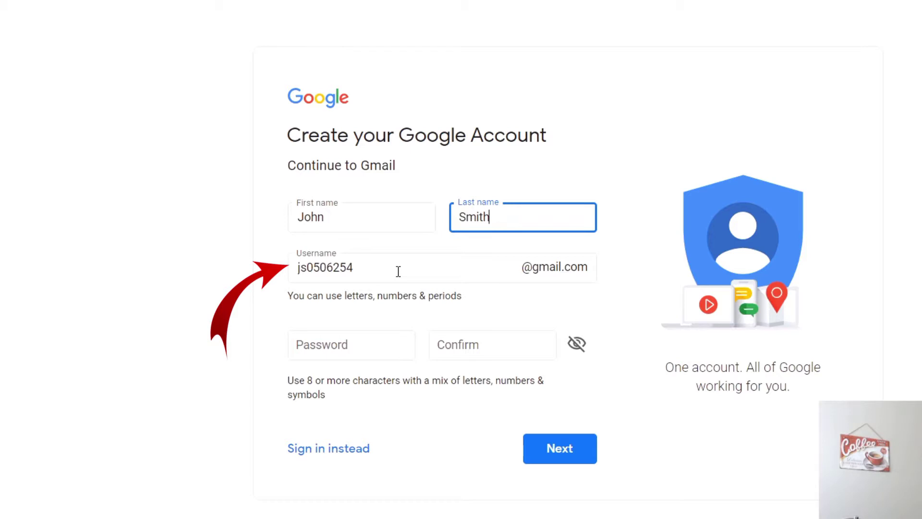
{"action": "left_click_drag", "start_coordinate": [398, 271], "coordinate": [200, 277]}
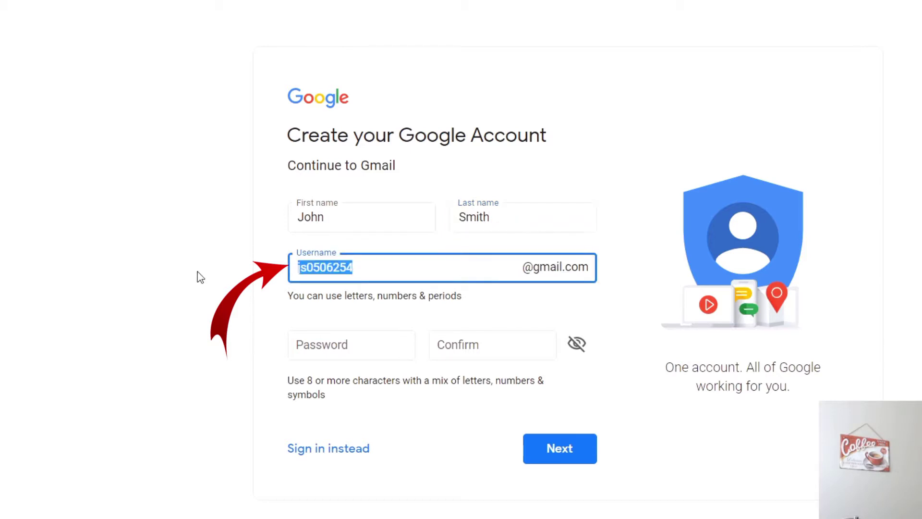
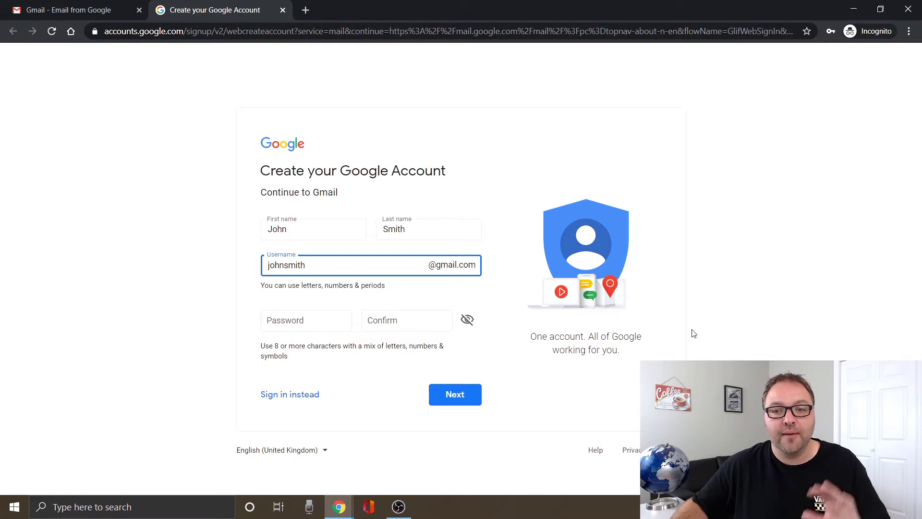
Enter and confirm the password, then swap the taken username for an available one and continue.
{"action": "left_click", "coordinate": [302, 322]}
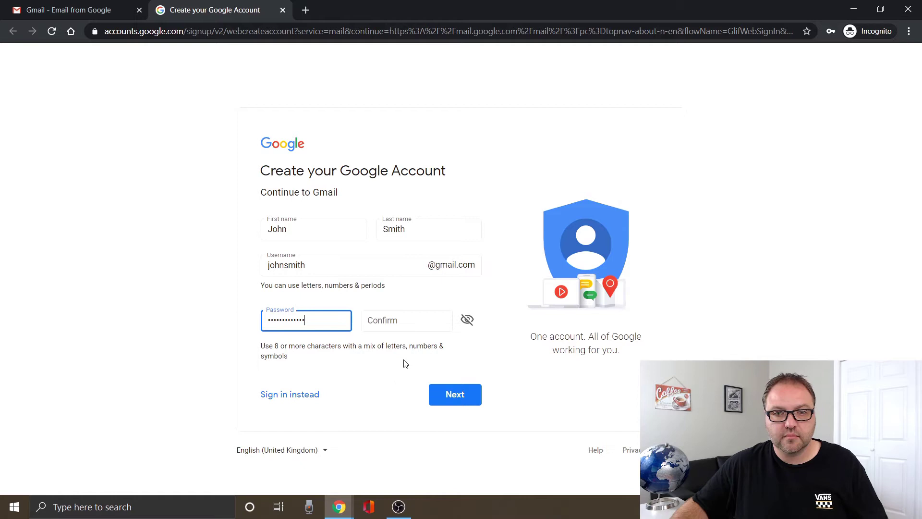
{"action": "left_click", "coordinate": [405, 326]}
{"action": "key", "text": "ctrl+v"}
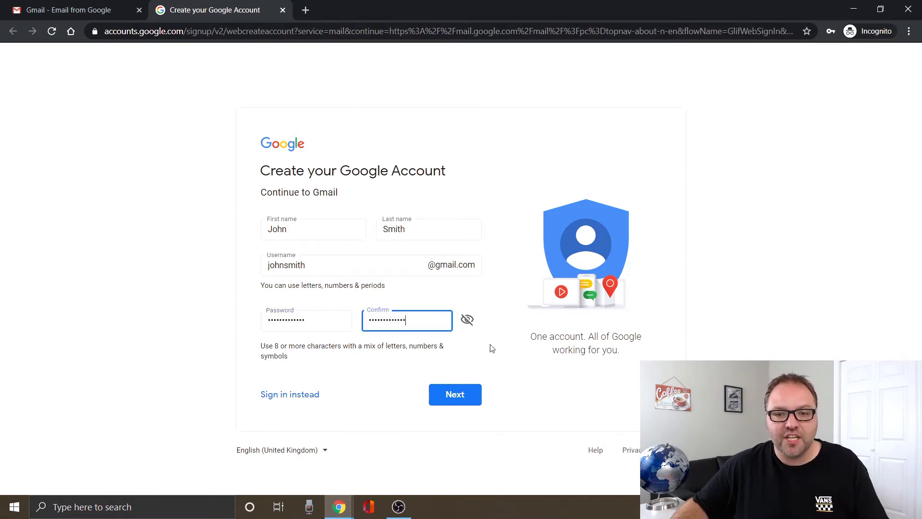
{"action": "left_click", "coordinate": [457, 403]}
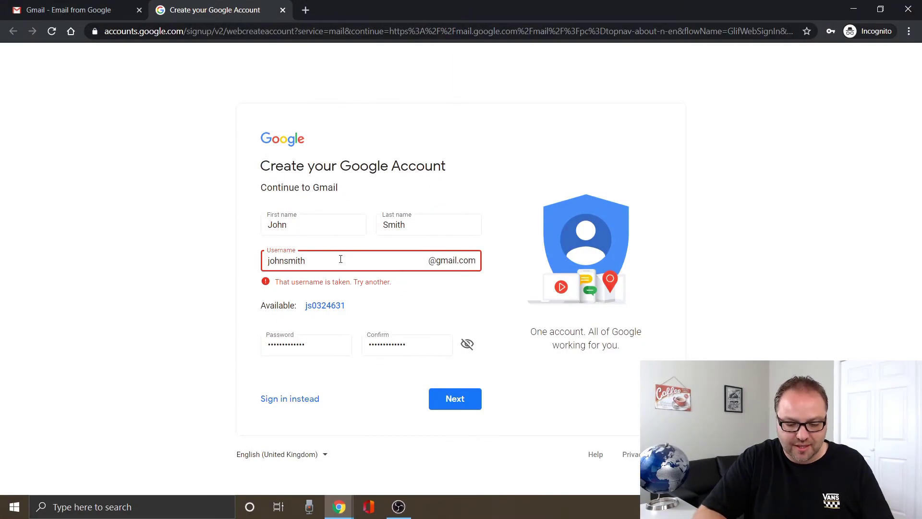
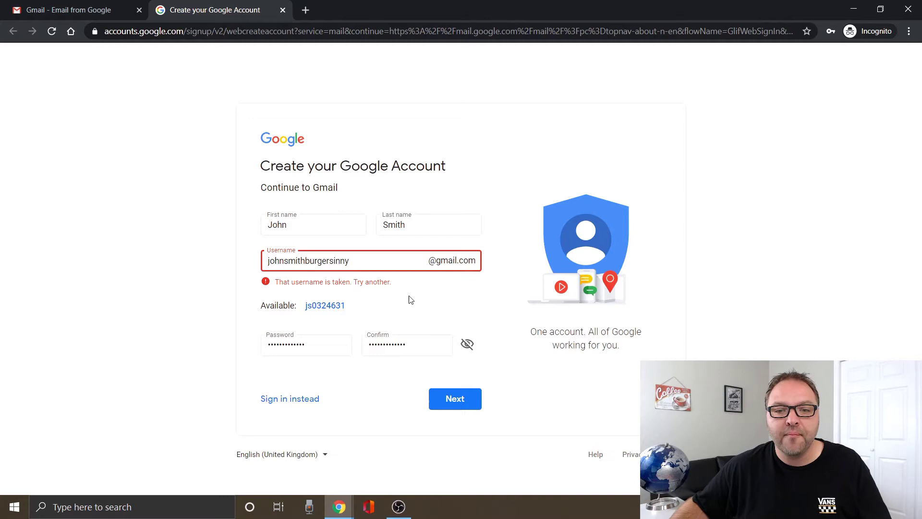
{"action": "left_click", "coordinate": [468, 400]}
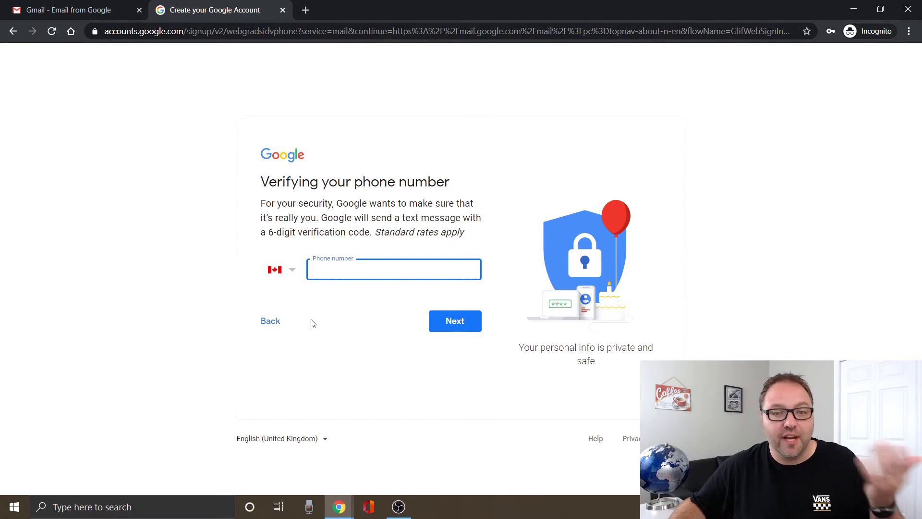
Keep Canada as the calling code, enter the phone number and submit it for a verification text.
{"action": "left_click", "coordinate": [290, 274]}
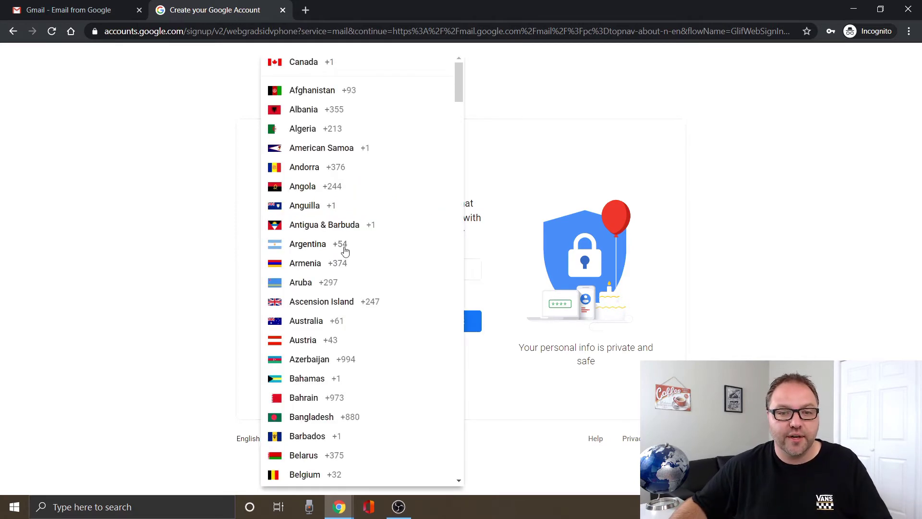
{"action": "scroll", "coordinate": [344, 249], "scroll_direction": "down", "scroll_amount": 20}
{"action": "scroll", "coordinate": [348, 255], "scroll_direction": "down", "scroll_amount": 10}
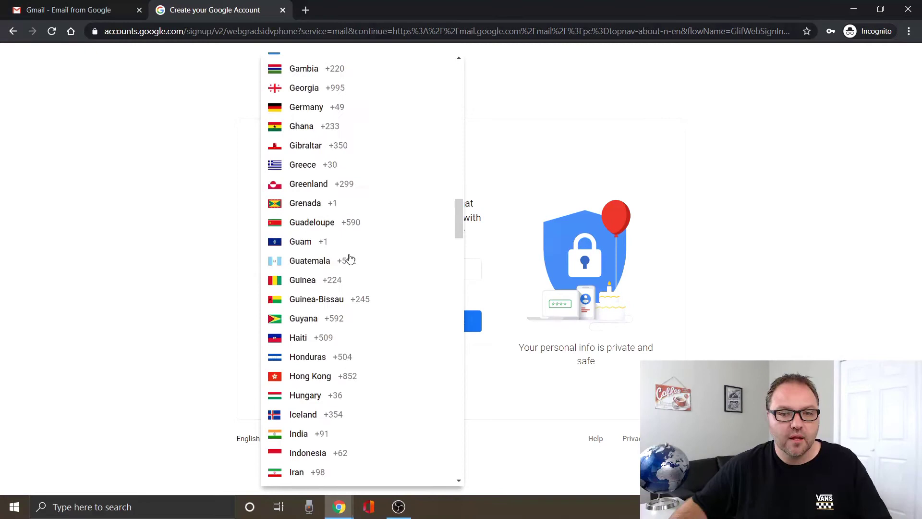
{"action": "scroll", "coordinate": [350, 257], "scroll_direction": "up", "scroll_amount": 20}
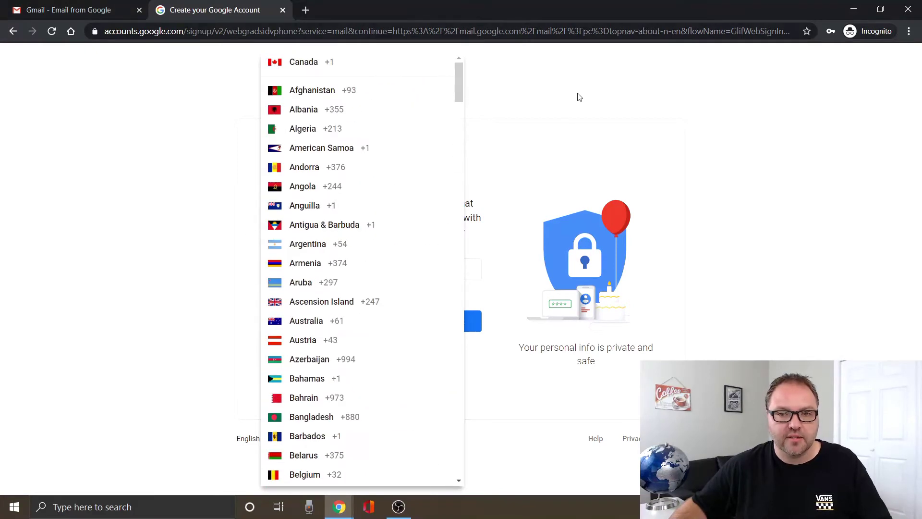
{"action": "left_click", "coordinate": [570, 105]}
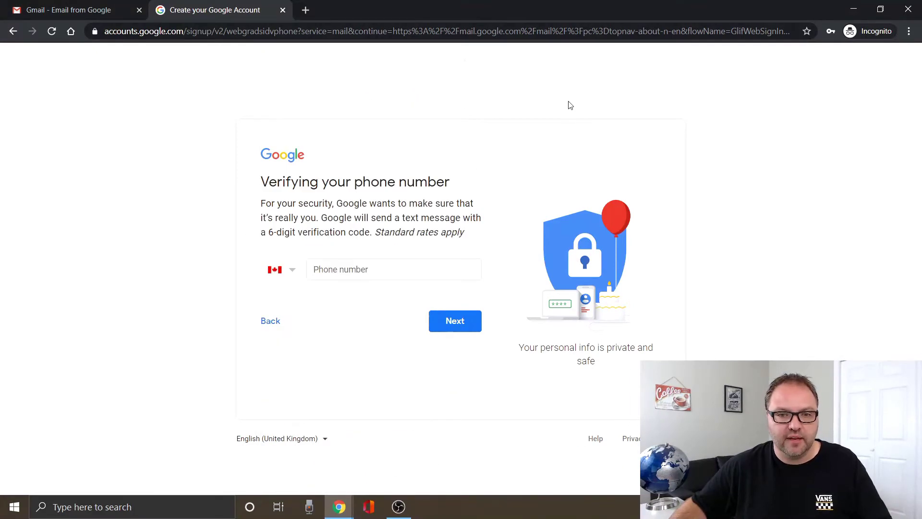
{"action": "left_click", "coordinate": [337, 272]}
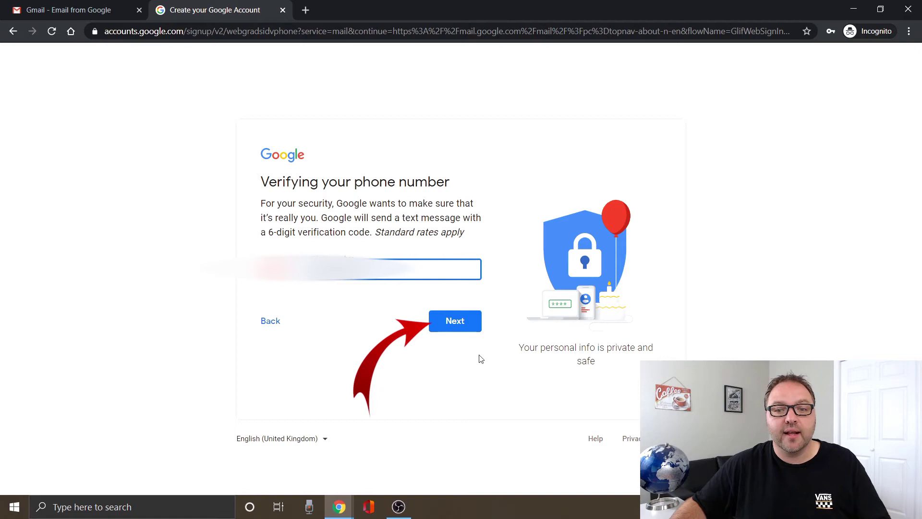
{"action": "left_click", "coordinate": [464, 327]}
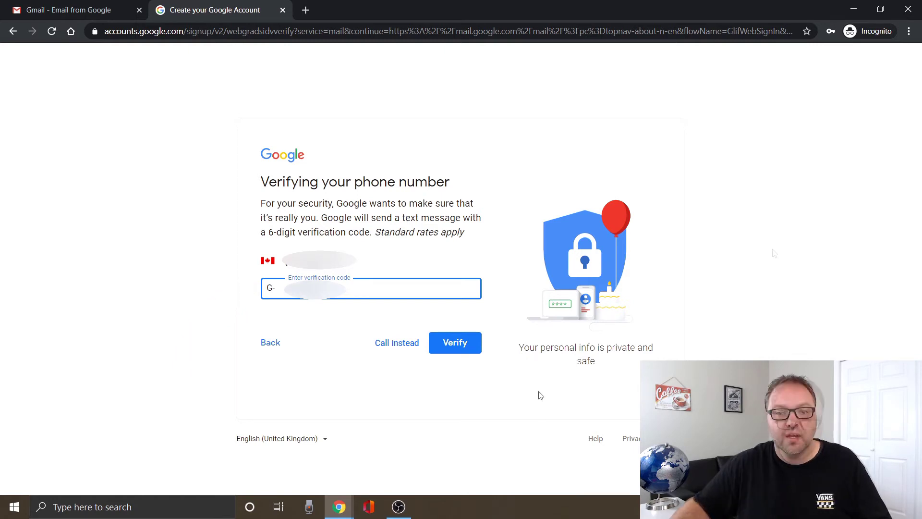
{"action": "left_click", "coordinate": [461, 349]}
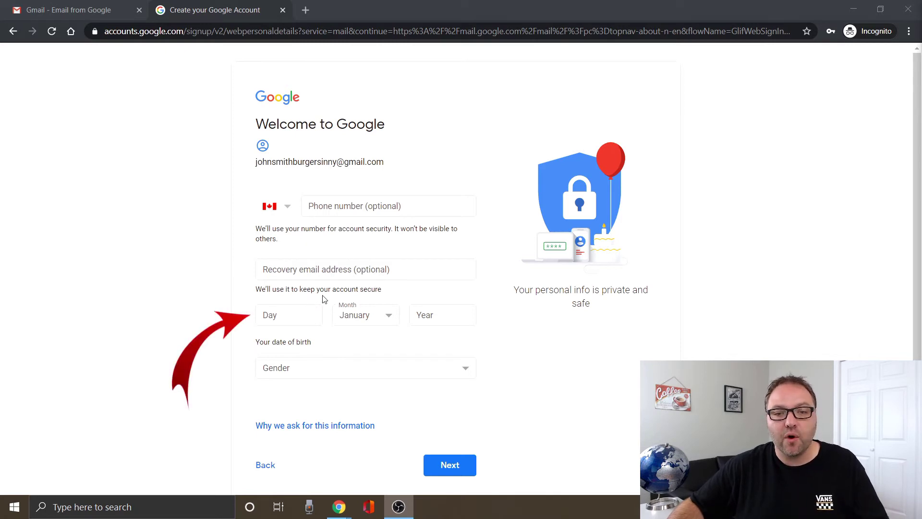
{"action": "left_click", "coordinate": [370, 316]}
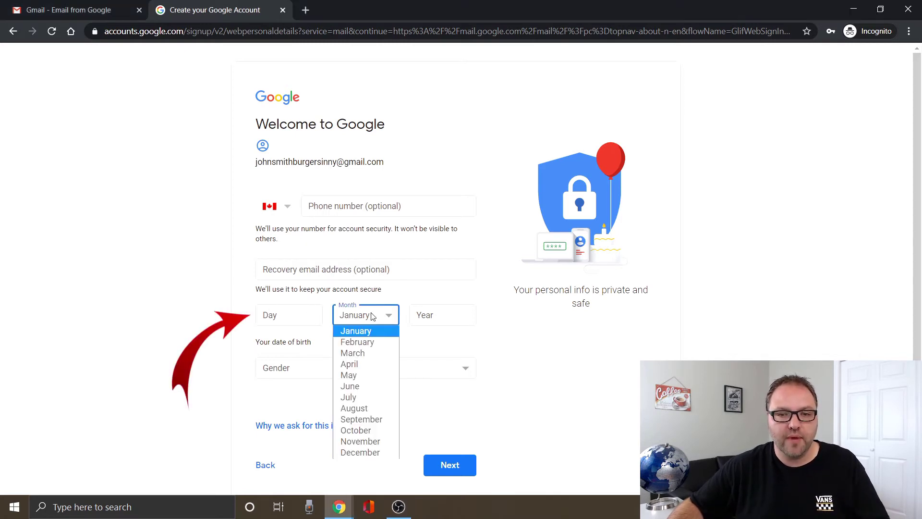
{"action": "left_click", "coordinate": [365, 375]}
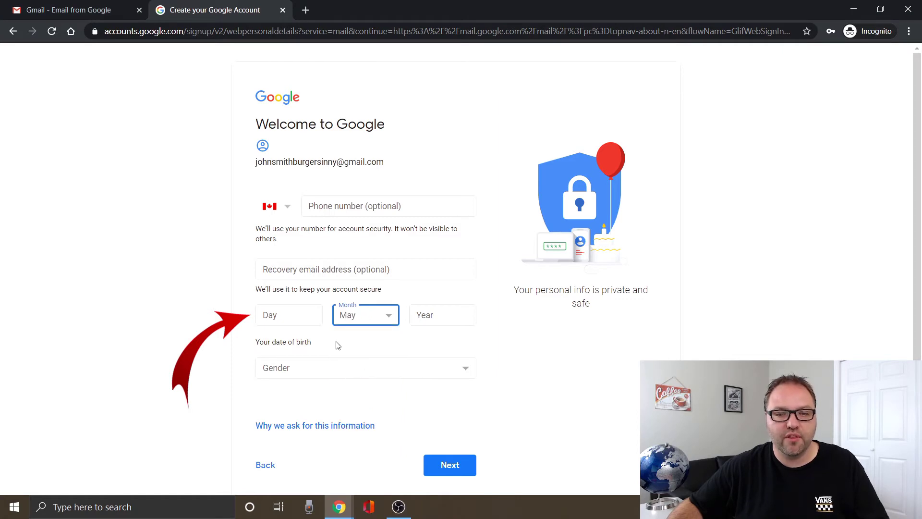
{"action": "left_click", "coordinate": [300, 317]}
{"action": "type", "text": "04"}
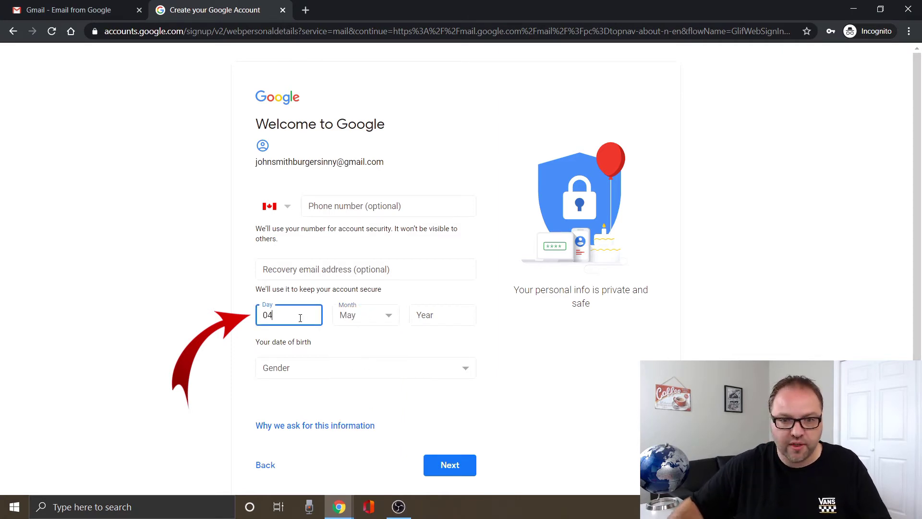
{"action": "left_click", "coordinate": [438, 314]}
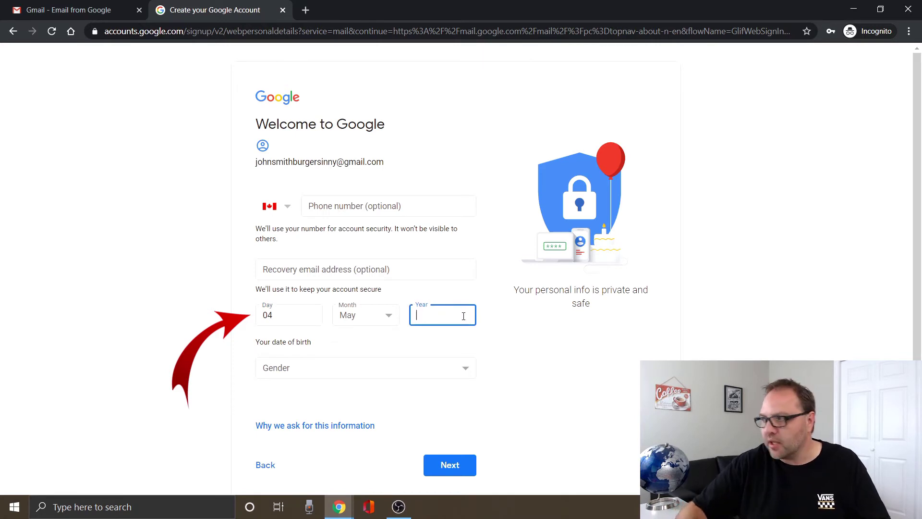
{"action": "type", "text": "1982"}
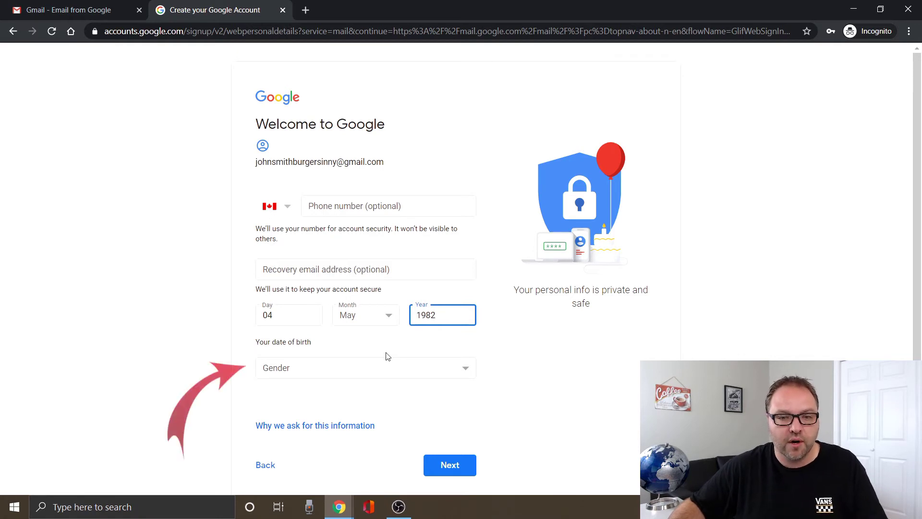
Set the gender to Male.
{"action": "left_click", "coordinate": [382, 365]}
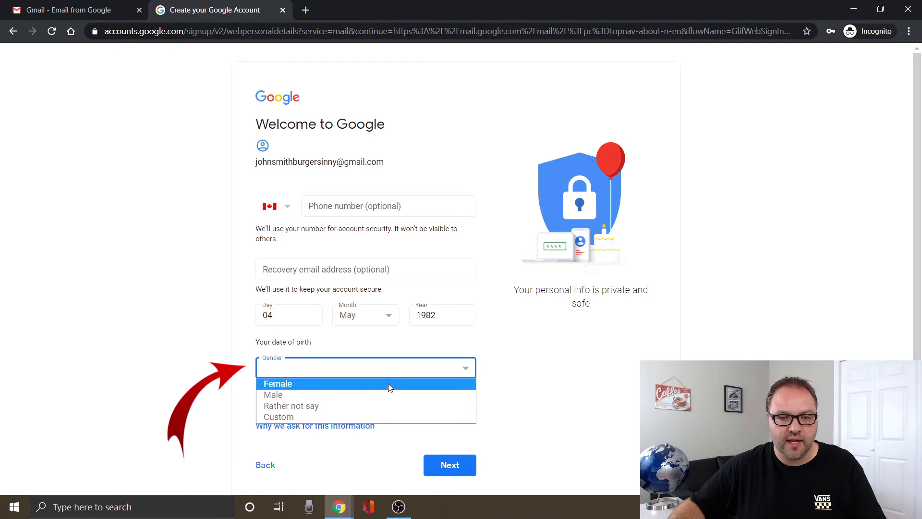
{"action": "left_click", "coordinate": [383, 395]}
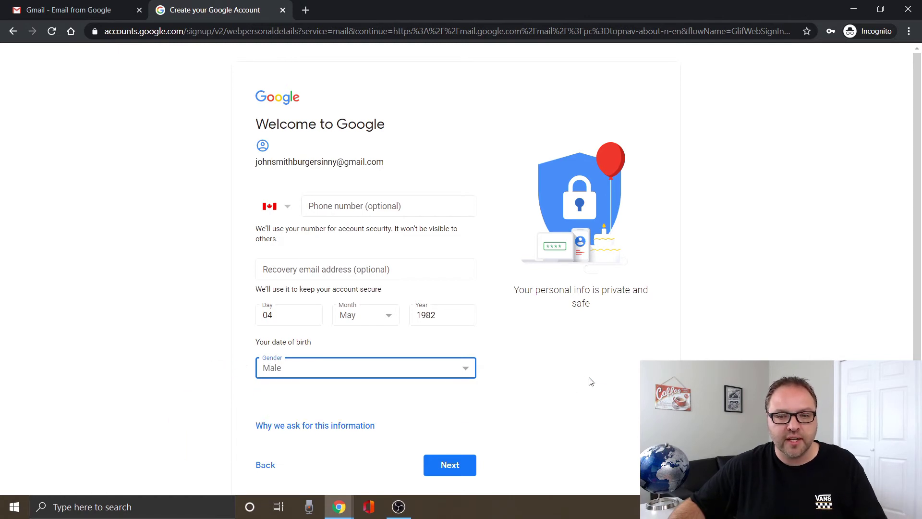
{"action": "scroll", "coordinate": [611, 381], "scroll_direction": "down", "scroll_amount": 1}
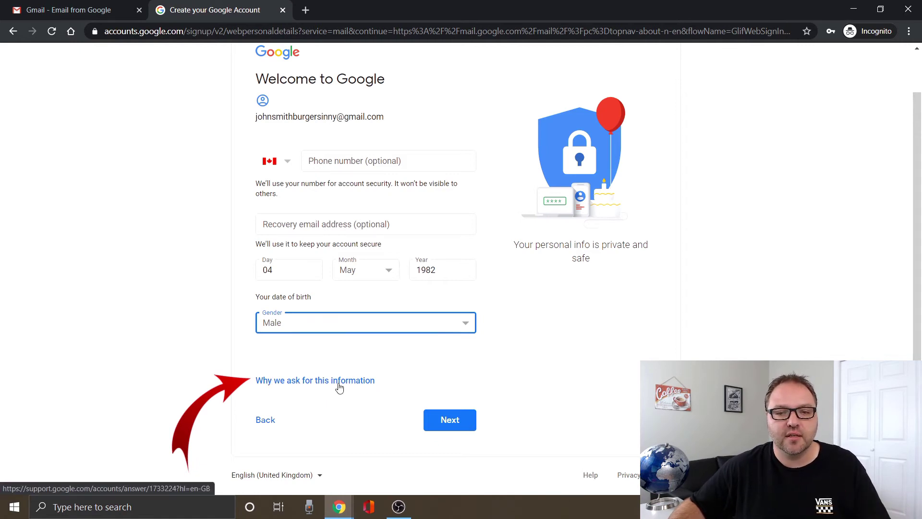
Submit the personal details and agree to Google's Privacy and Terms.
{"action": "left_click", "coordinate": [453, 426]}
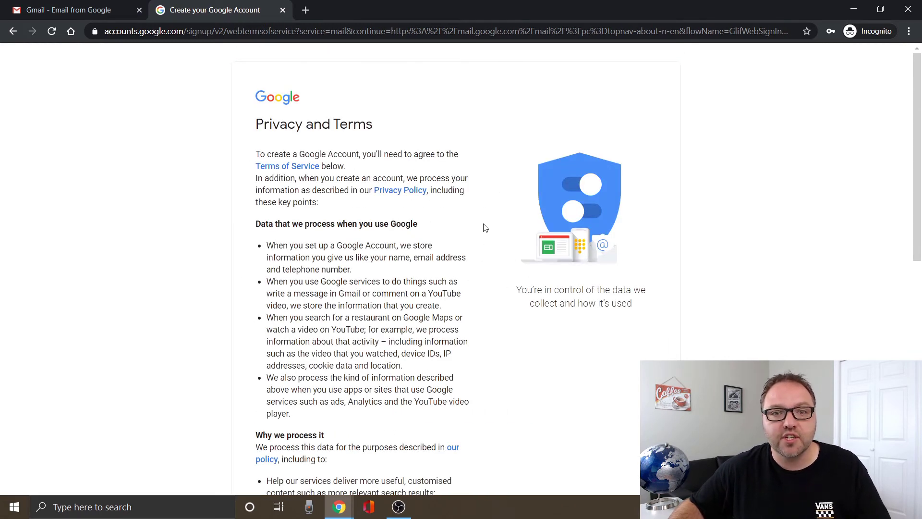
{"action": "scroll", "coordinate": [484, 227], "scroll_direction": "down", "scroll_amount": 10}
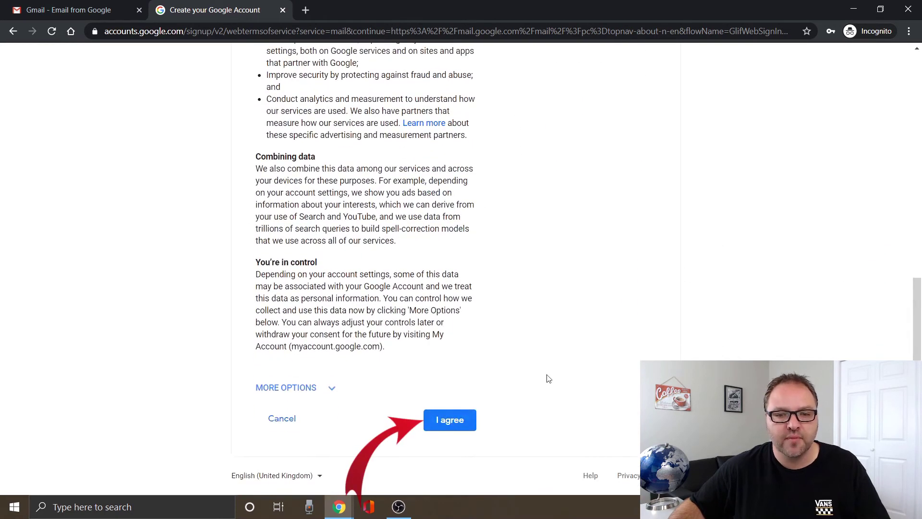
{"action": "left_click", "coordinate": [459, 428]}
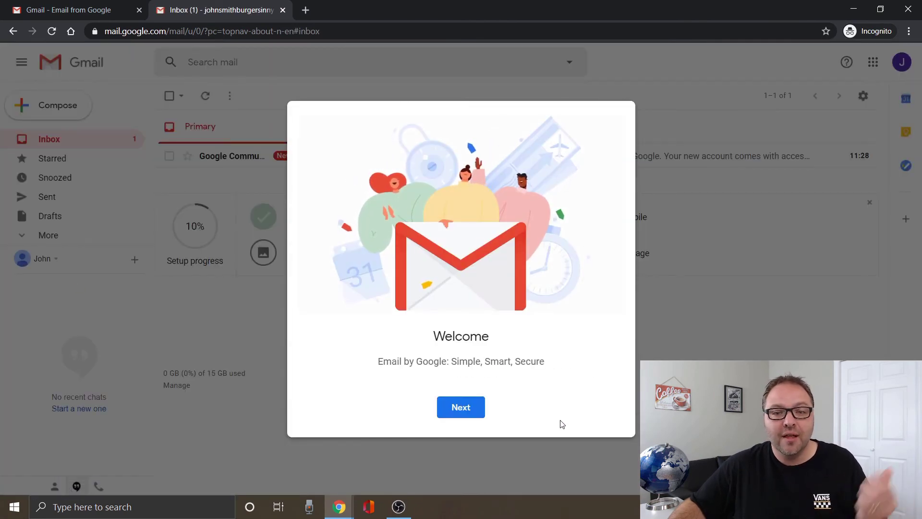
Preview the Comfortable and Compact densities, then confirm the Default inbox view.
{"action": "left_click", "coordinate": [462, 411]}
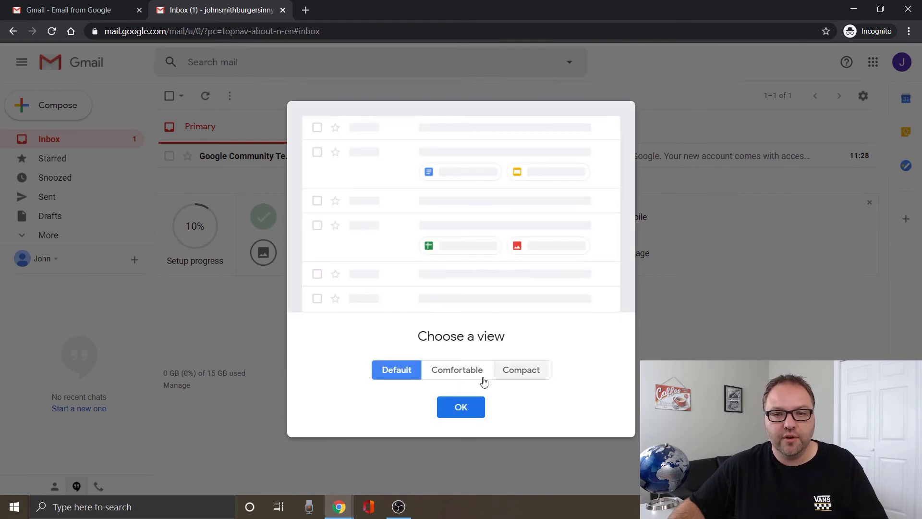
{"action": "left_click", "coordinate": [446, 377]}
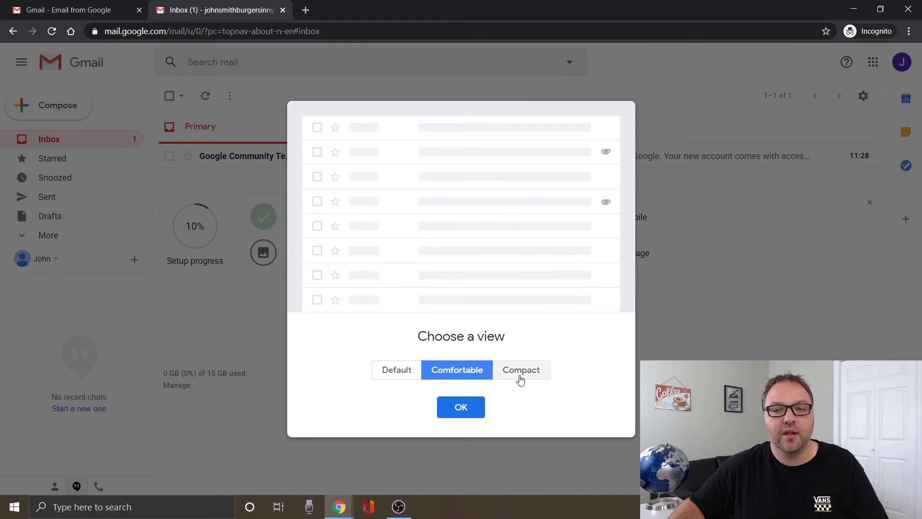
{"action": "left_click", "coordinate": [518, 377]}
{"action": "left_click", "coordinate": [413, 376]}
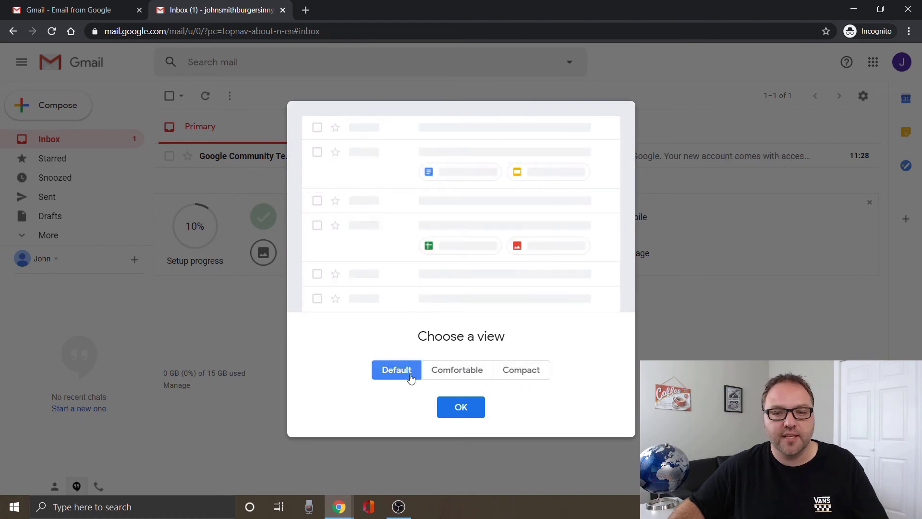
{"action": "left_click", "coordinate": [461, 408]}
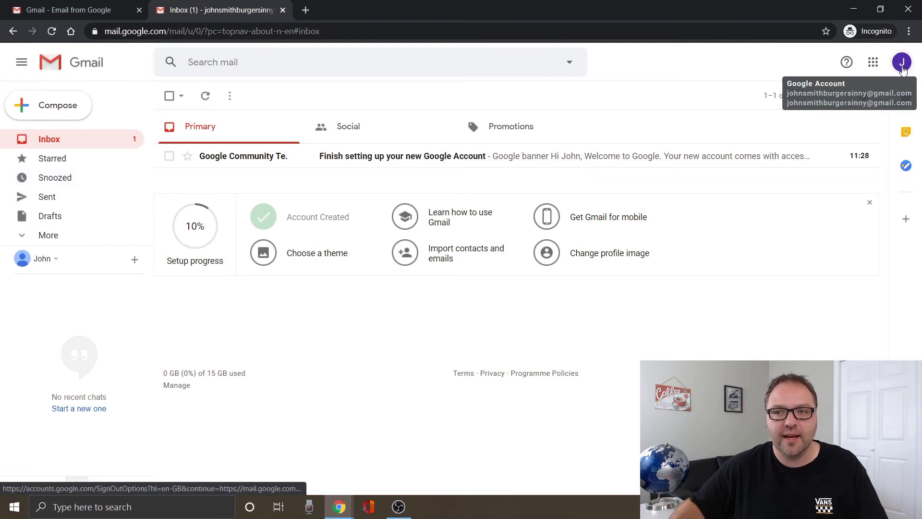
{"action": "left_click", "coordinate": [902, 67]}
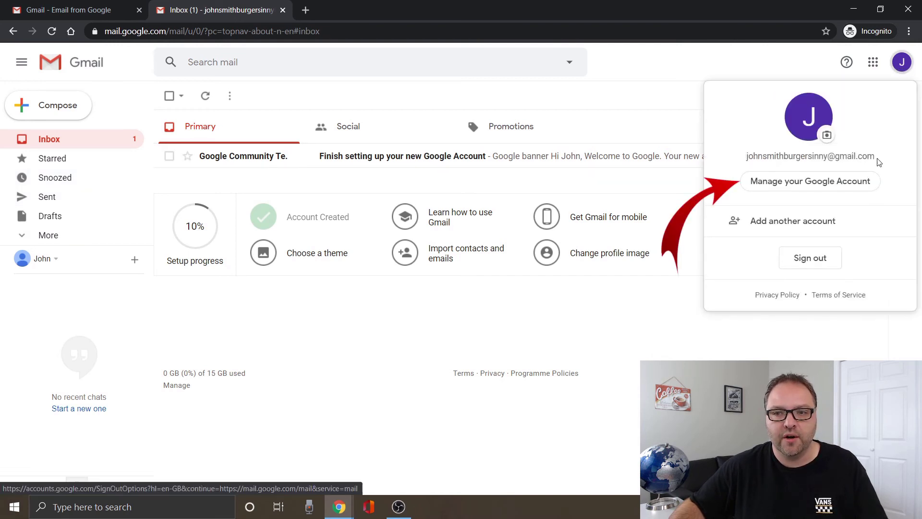
{"action": "left_click", "coordinate": [645, 106]}
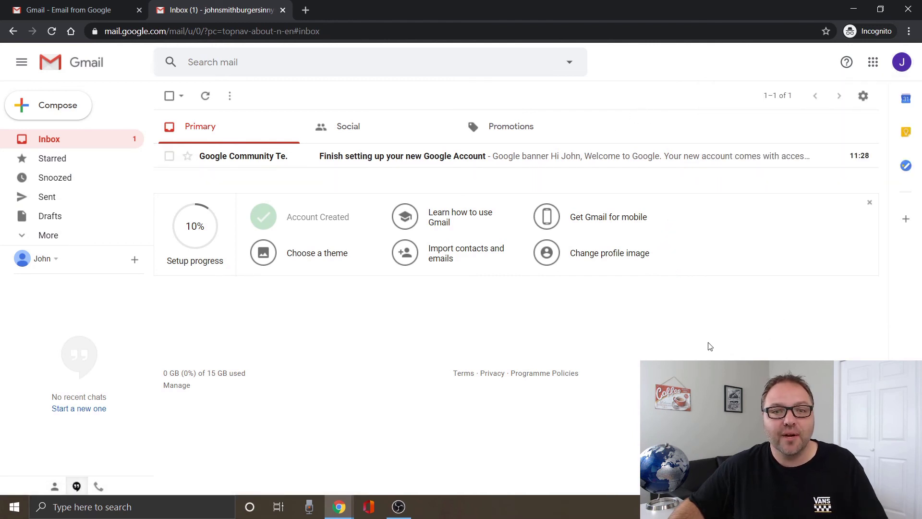